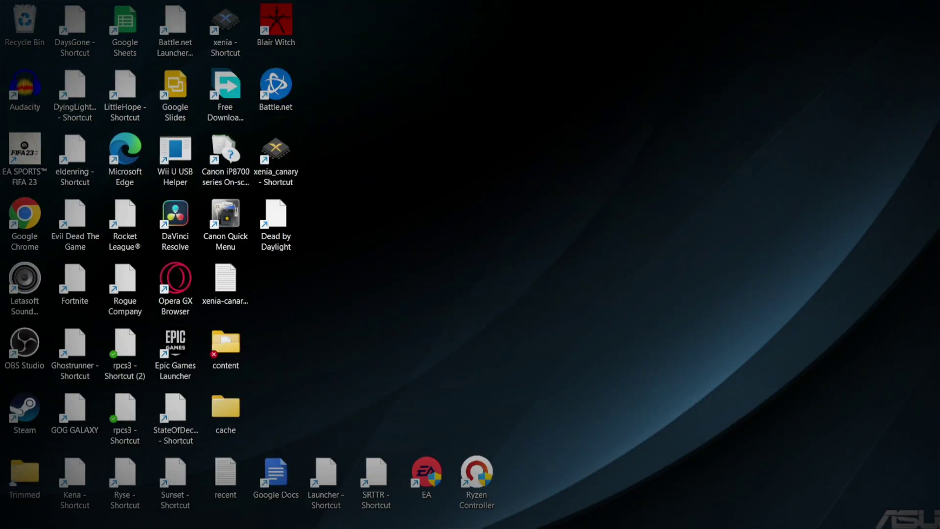
- Dismiss the DirectX error and bring up Windows Search
{"action": "key", "text": "super+s"}
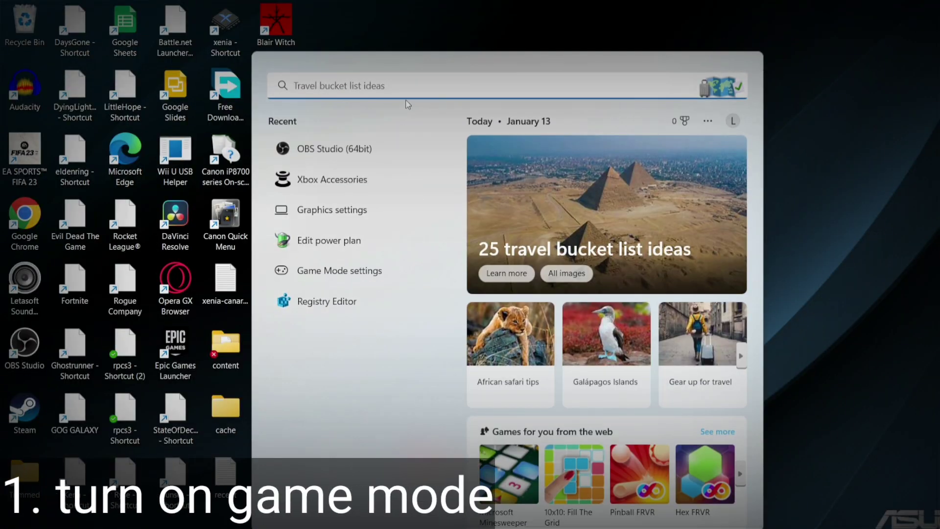
- Open Game Mode settings from a 'game mode' search, then launch FIFA 23 from Steam
{"action": "type", "text": "game mode"}
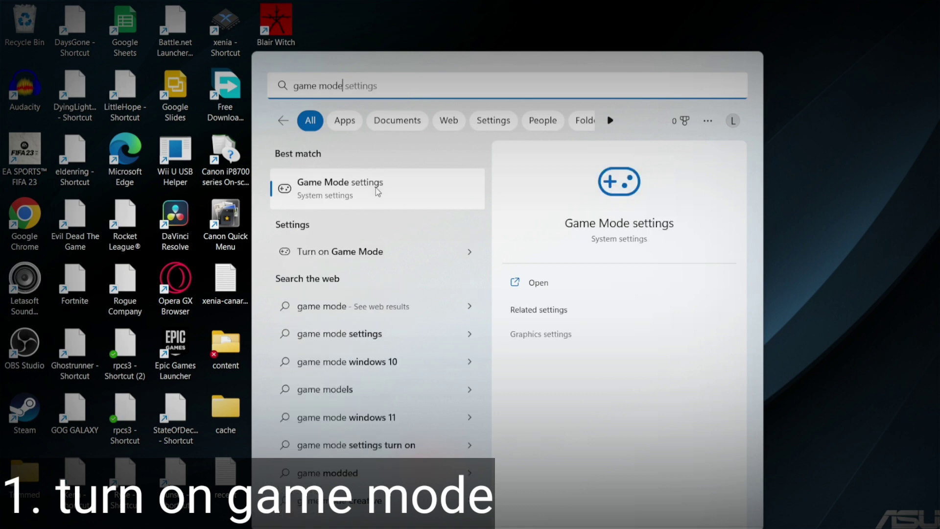
{"action": "left_click", "coordinate": [377, 191]}
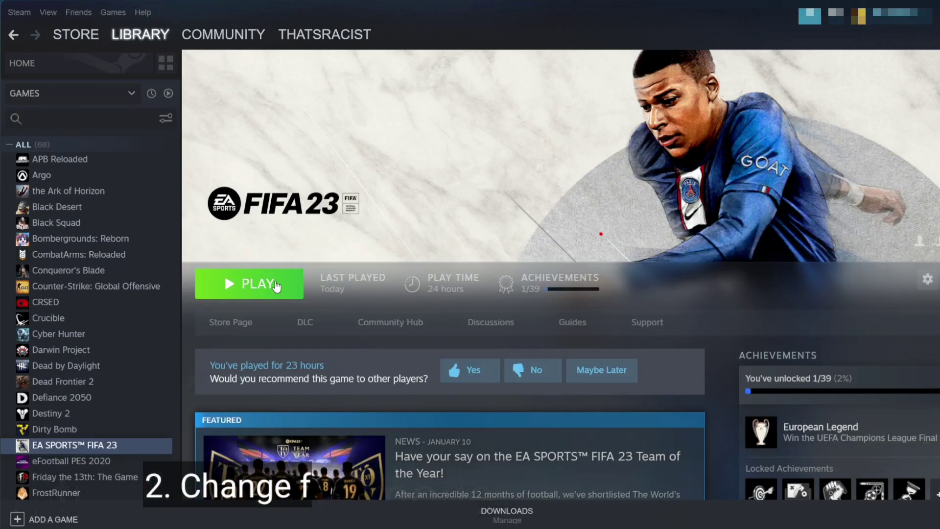
{"action": "left_click", "coordinate": [275, 286]}
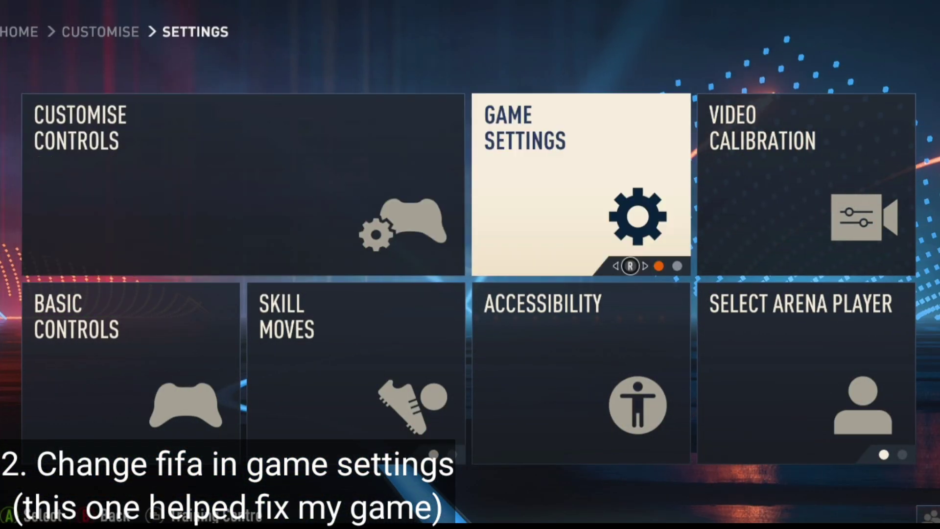
- Set FIFA 23's display resolution to 1680 x 1050 (16:10)
{"action": "key", "text": "Return"}
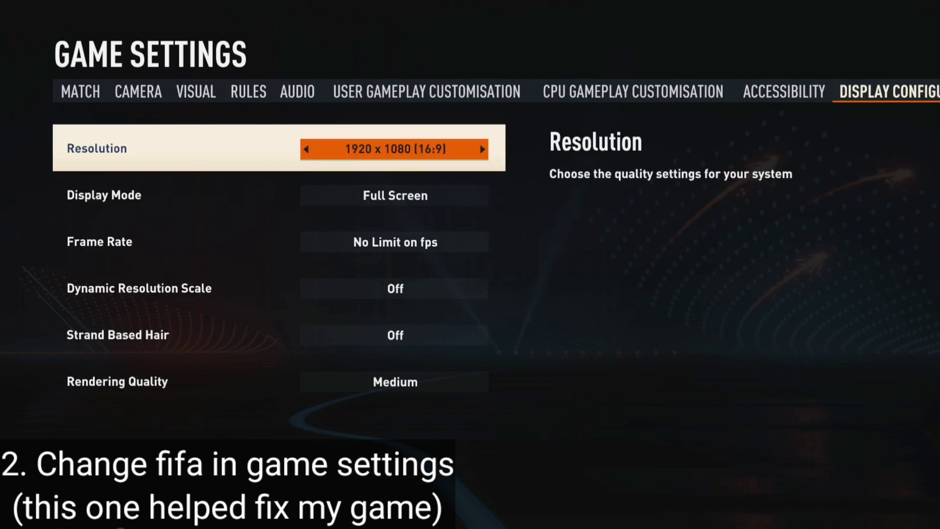
{"action": "key", "text": "Up"}
{"action": "key", "text": "Right"}
{"action": "key", "text": "Left"}
{"action": "key", "text": "Left"}
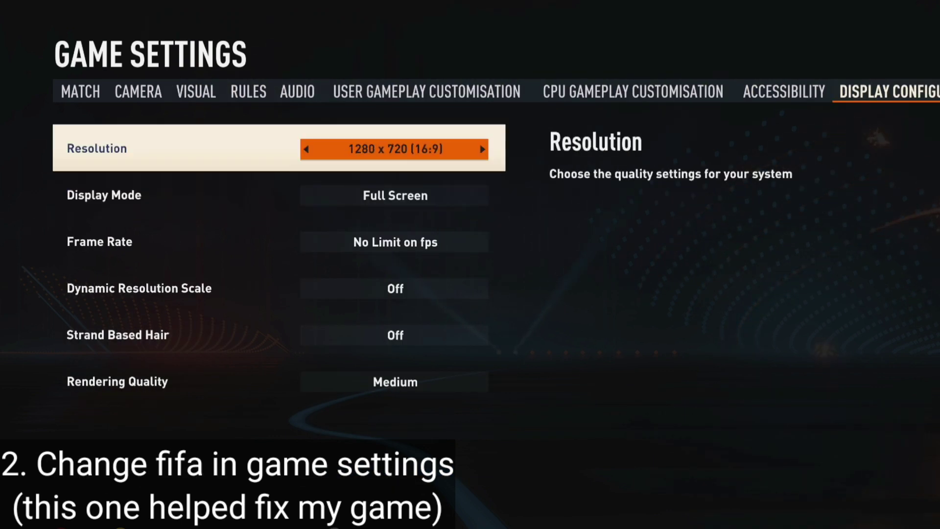
{"action": "key", "text": "Left"}
{"action": "key", "text": "Right"}
{"action": "key", "text": "Right"}
{"action": "key", "text": "Right"}
{"action": "key", "text": "Right"}
{"action": "key", "text": "Right"}
{"action": "key", "text": "Right"}
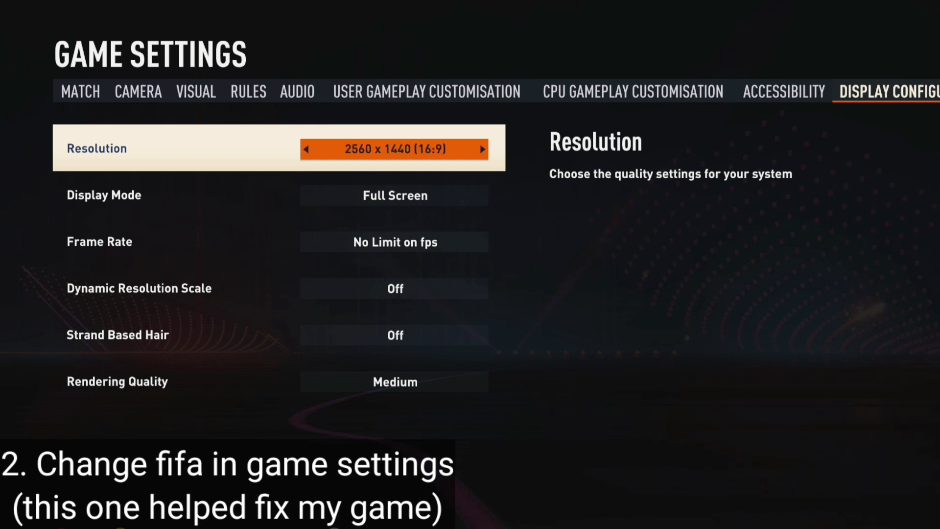
{"action": "key", "text": "Right"}
{"action": "key", "text": "Right"}
- Lock the frame rate to 60fps
{"action": "key", "text": "Down"}
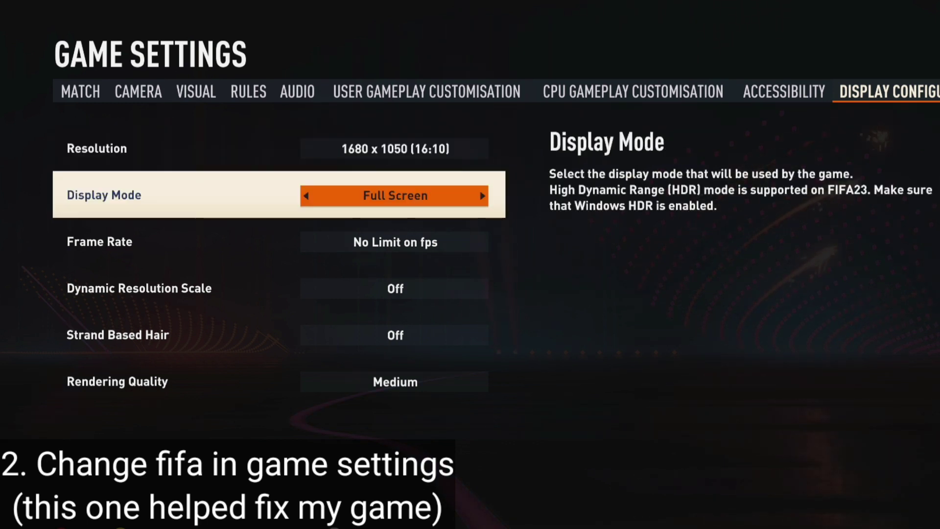
{"action": "key", "text": "Down"}
{"action": "key", "text": "Right"}
{"action": "key", "text": "Down"}
{"action": "key", "text": "Down"}
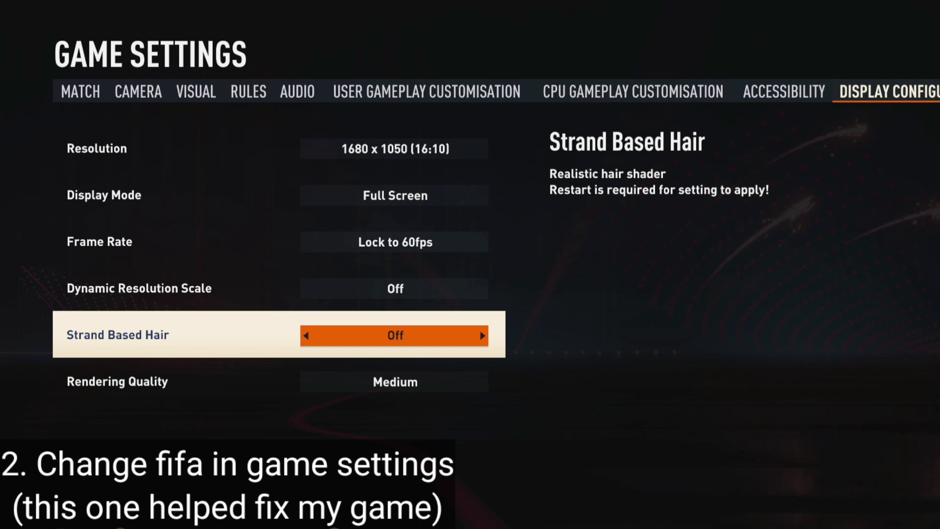
- Keep Rendering Quality at Medium
{"action": "key", "text": "Down"}
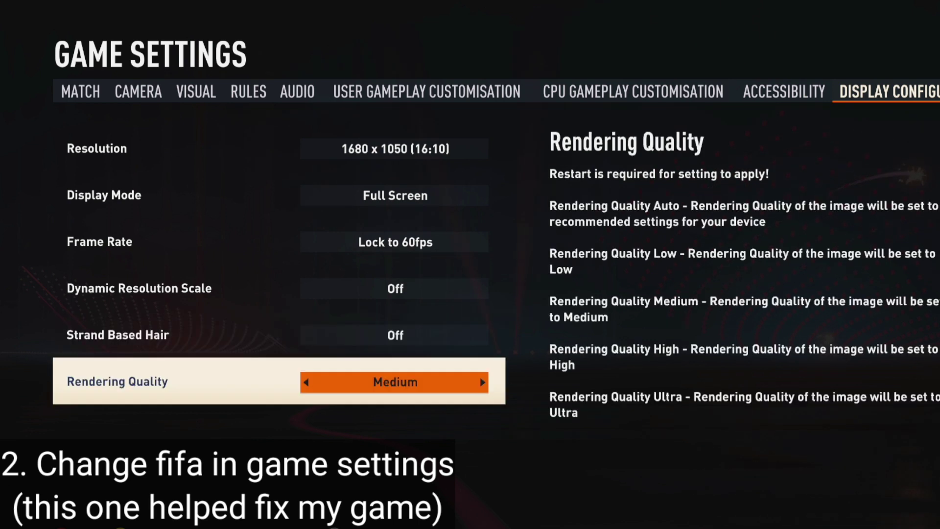
{"action": "key", "text": "Left"}
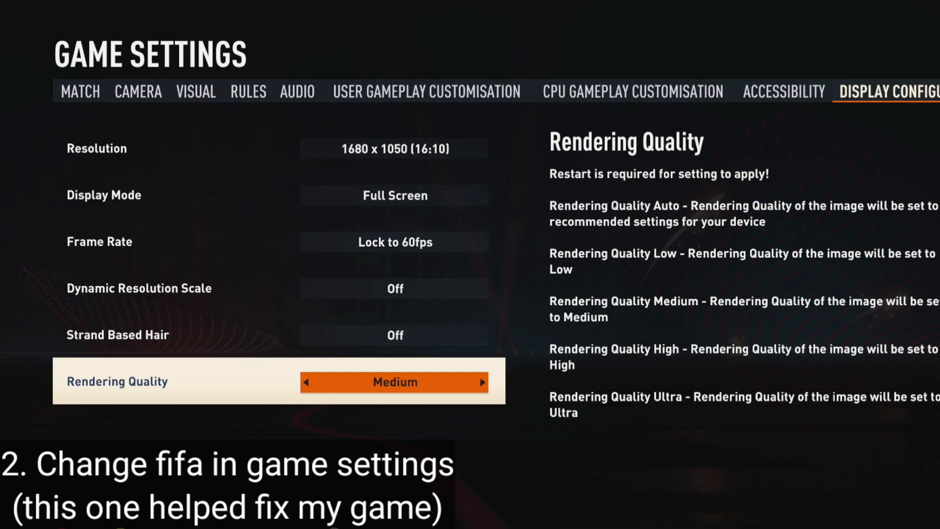
{"action": "key", "text": "Right"}
{"action": "key", "text": "Left"}
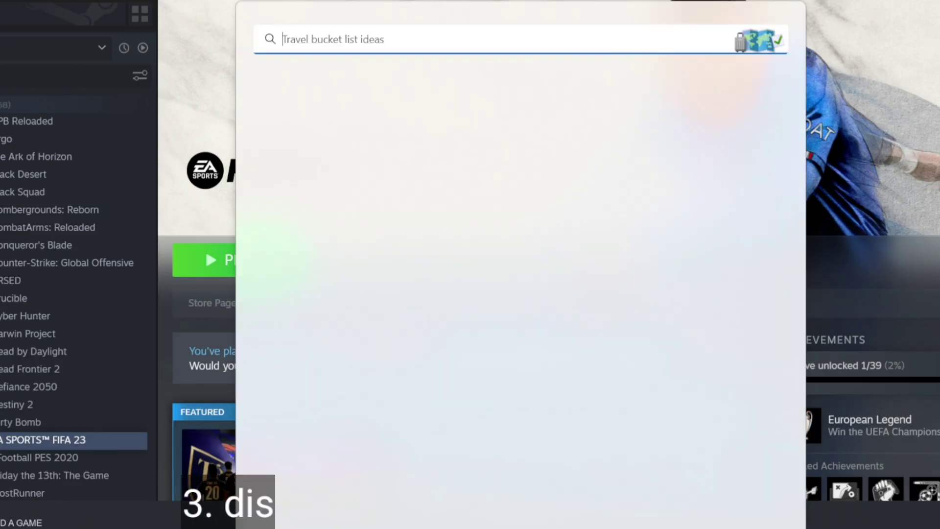
- Search 'power plan' and open Edit power plan for the Performance plan
{"action": "type", "text": "p"}
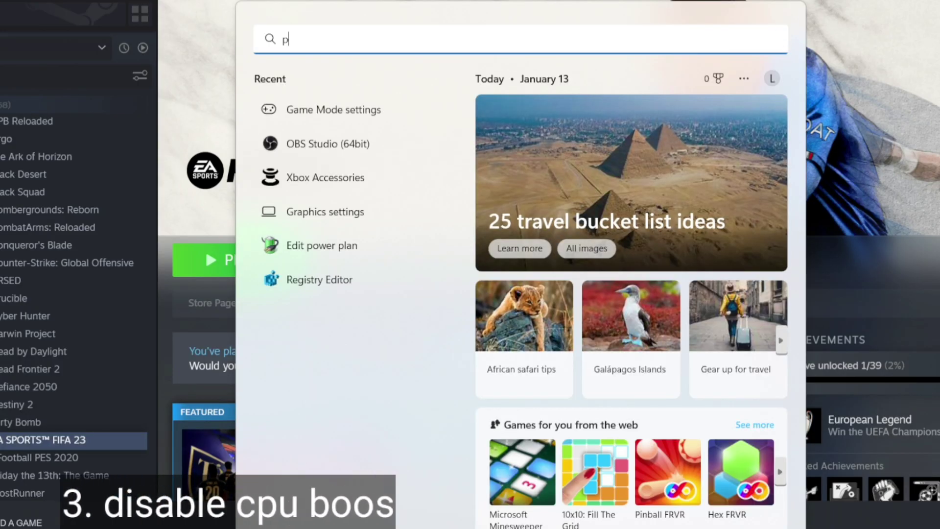
{"action": "type", "text": "ower"}
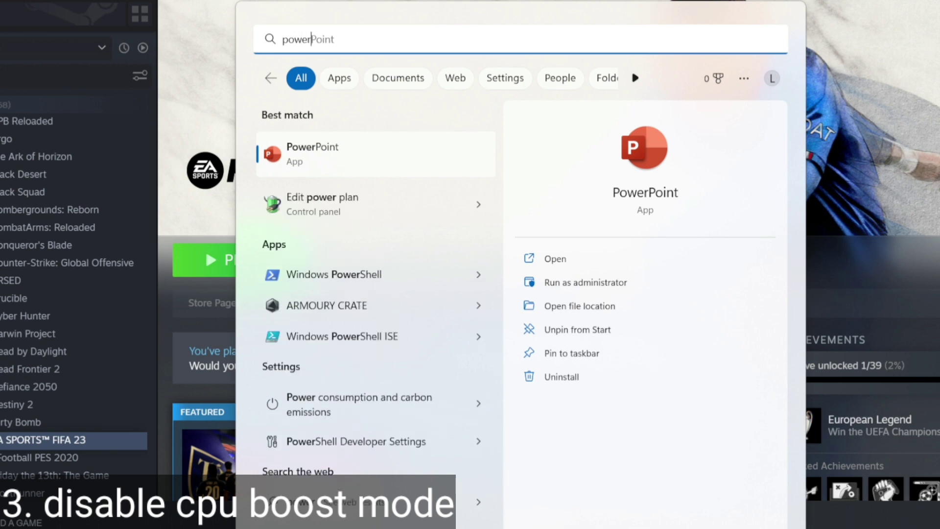
{"action": "type", "text": " plan"}
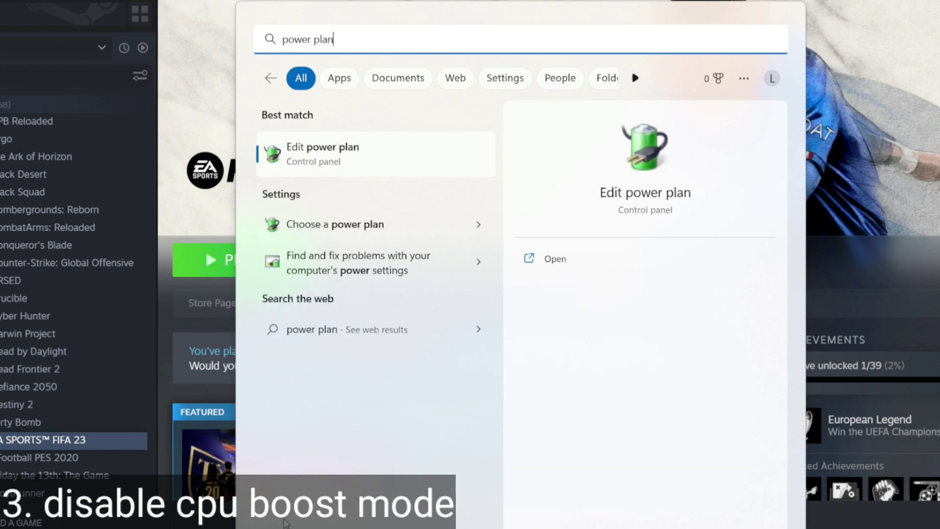
{"action": "key", "text": "Return"}
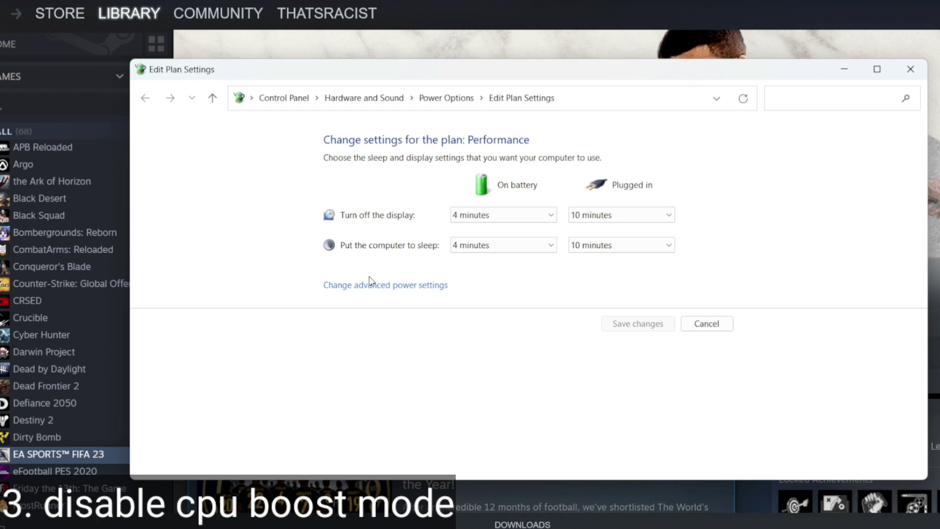
- In advanced power settings, show the on-battery choices for Processor performance boost mode
{"action": "left_click", "coordinate": [399, 285]}
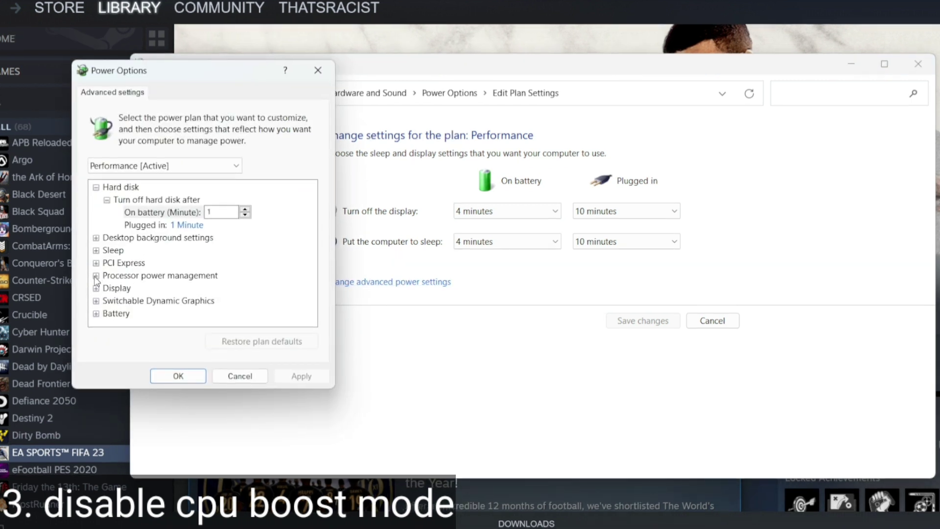
{"action": "left_click", "coordinate": [96, 276]}
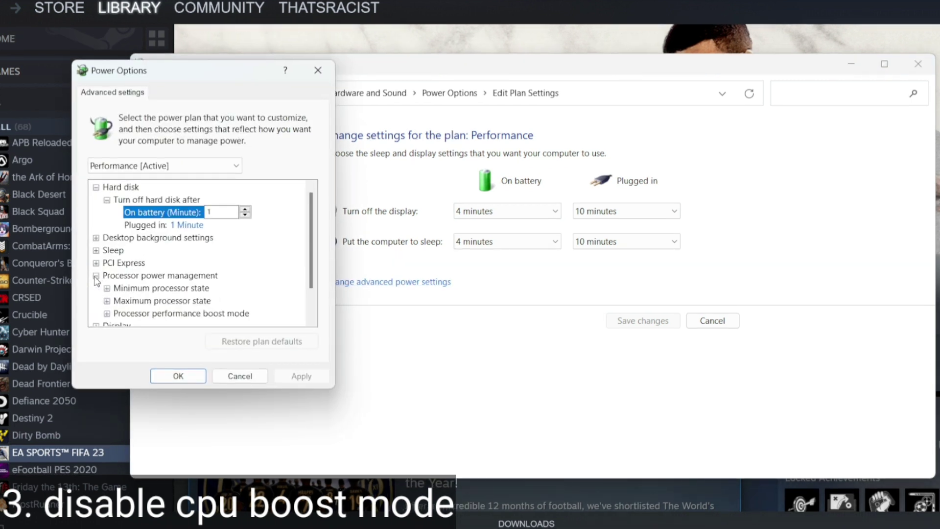
{"action": "left_click", "coordinate": [108, 313]}
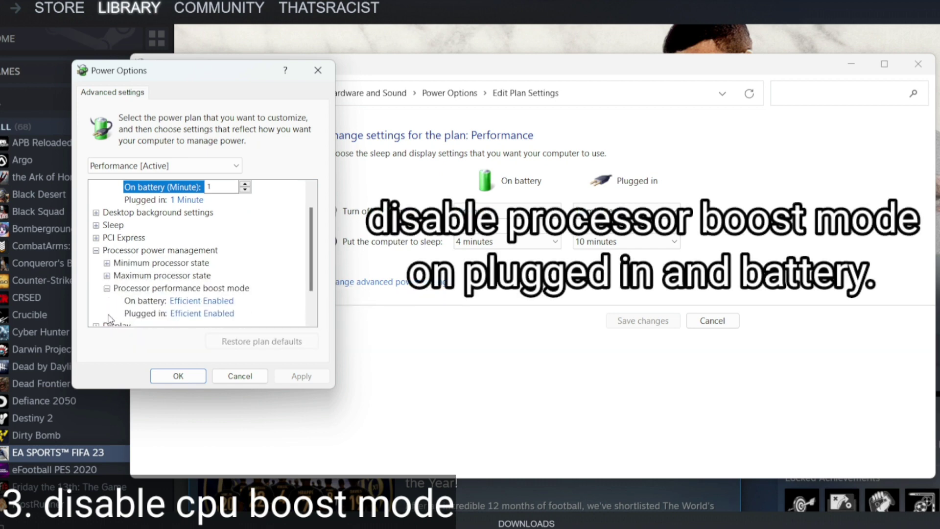
{"action": "left_click", "coordinate": [304, 354]}
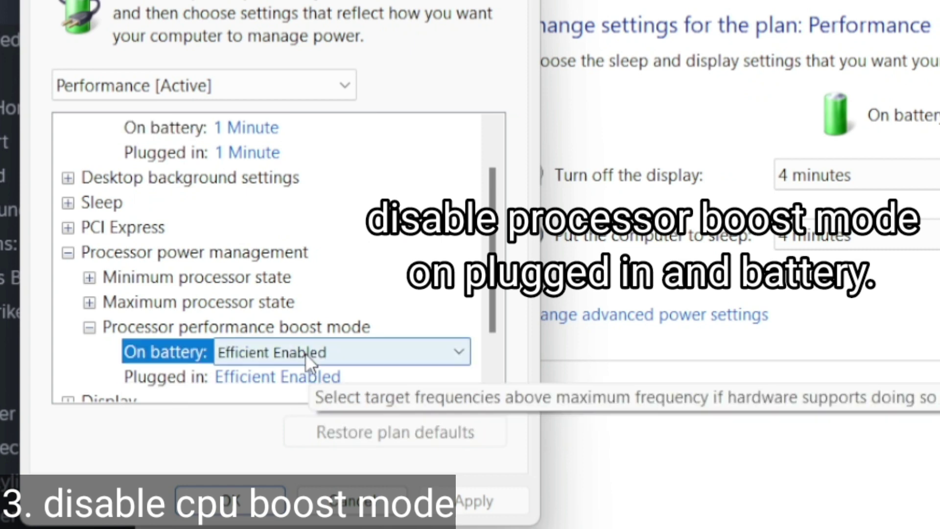
{"action": "left_click", "coordinate": [457, 352]}
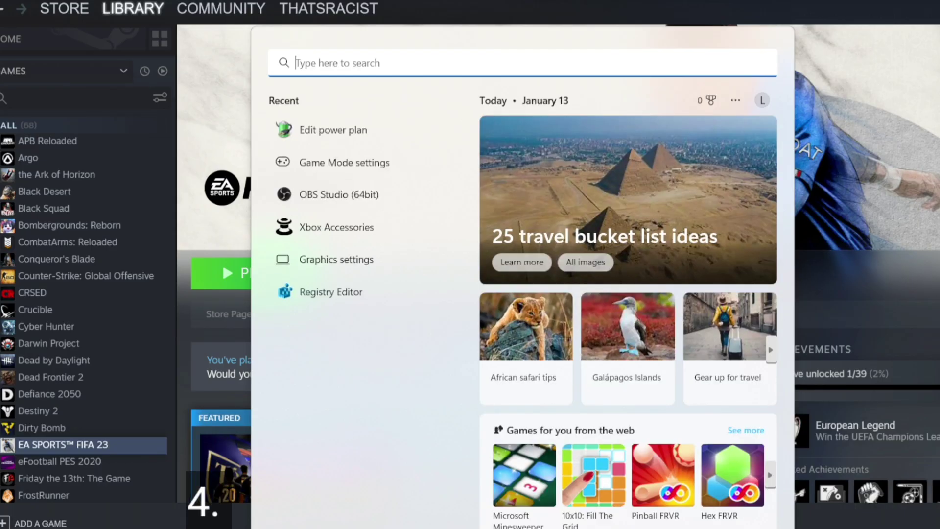
- In Graphics settings, set FIFA 23's preference to High performance (AMD Radeon RX 6800M)
{"action": "type", "text": "gra"}
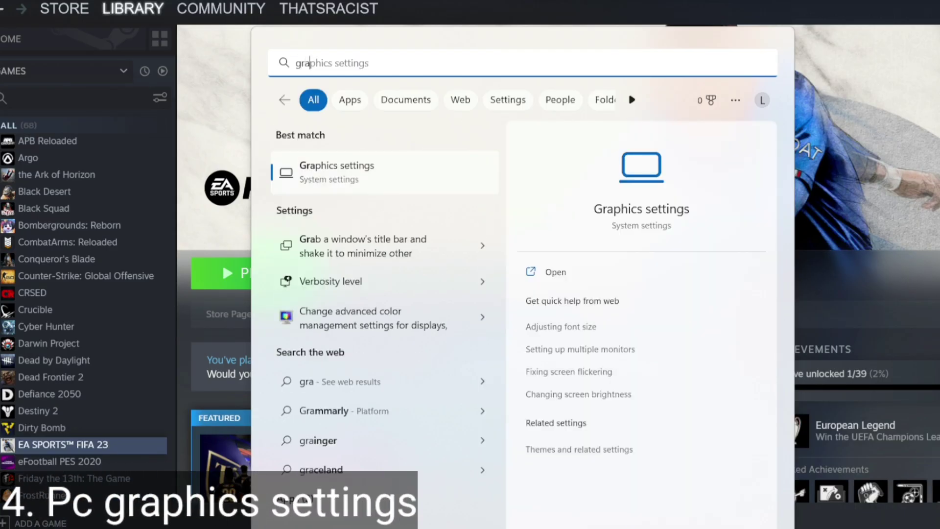
{"action": "type", "text": "phic"}
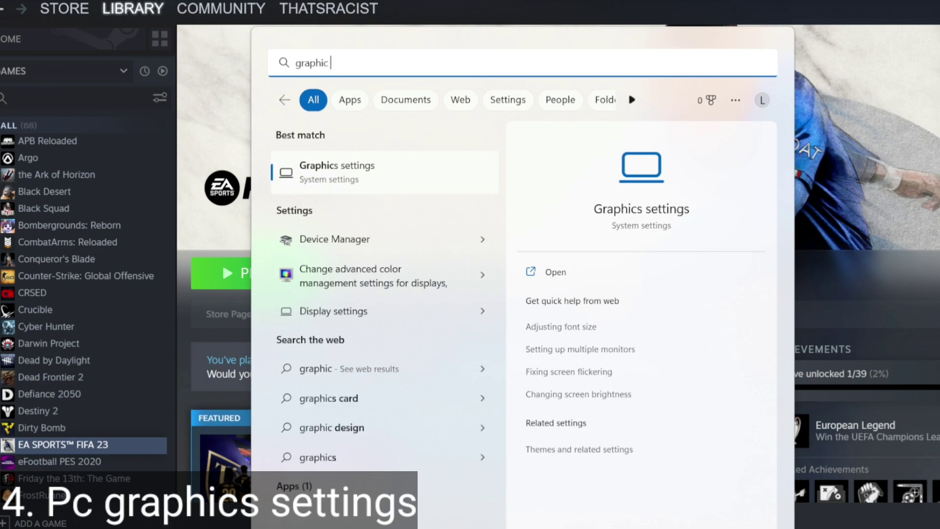
{"action": "left_click", "coordinate": [374, 188]}
{"action": "scroll", "coordinate": [376, 192], "scroll_direction": "down", "scroll_amount": 3}
{"action": "left_click", "coordinate": [460, 350]}
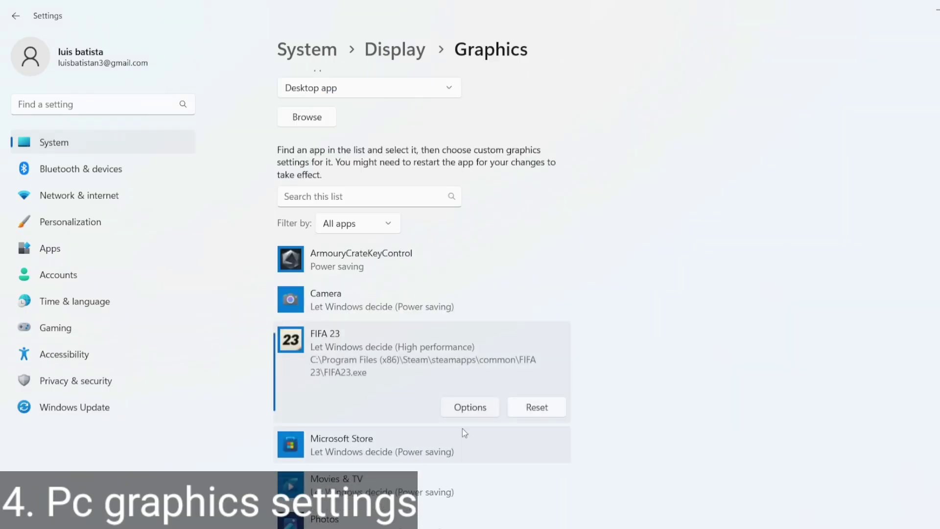
{"action": "left_click", "coordinate": [467, 410]}
{"action": "left_click", "coordinate": [394, 268]}
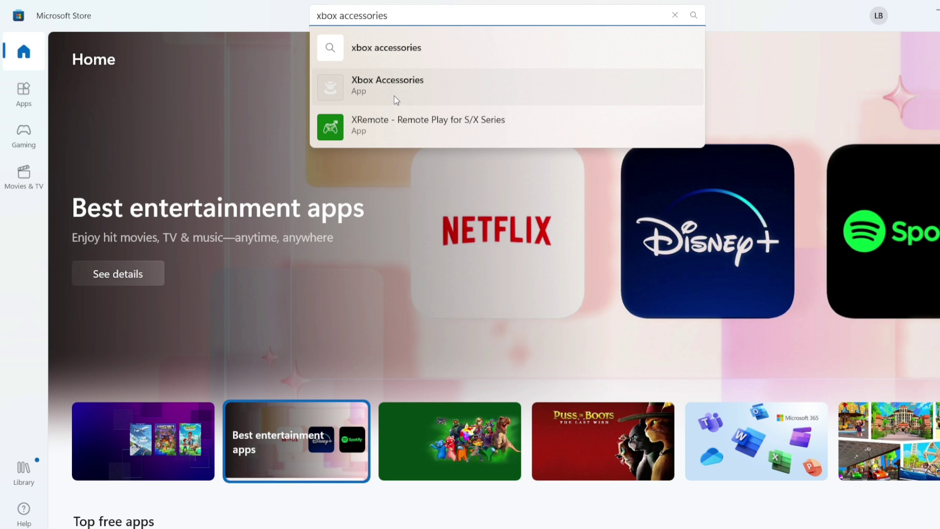
- Open the Xbox Accessories app from Microsoft Store and view the connected white controller
{"action": "left_click", "coordinate": [394, 83]}
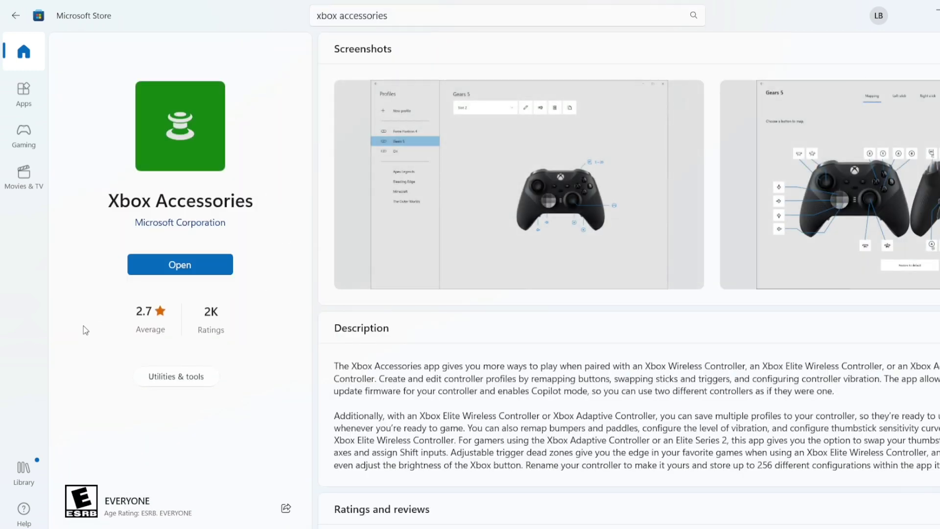
{"action": "left_click", "coordinate": [180, 265]}
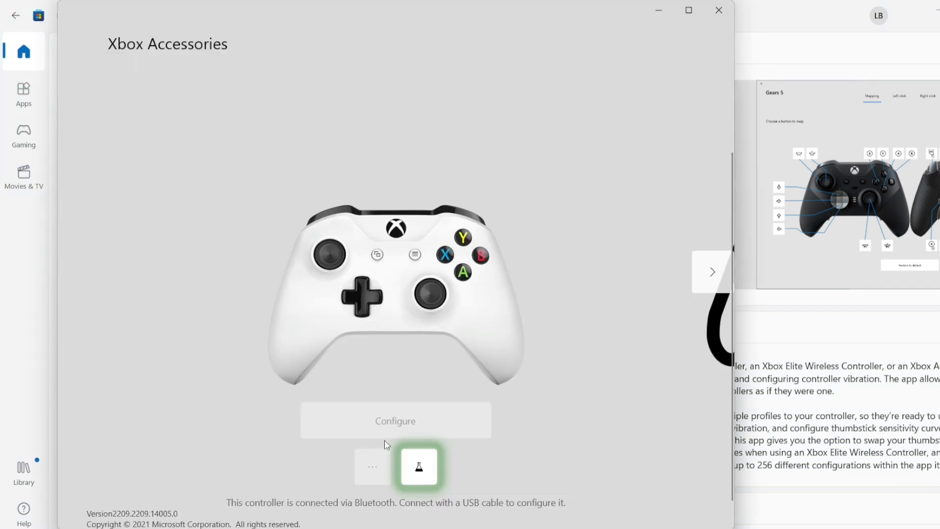
{"action": "left_click", "coordinate": [708, 267]}
{"action": "left_click", "coordinate": [85, 281]}
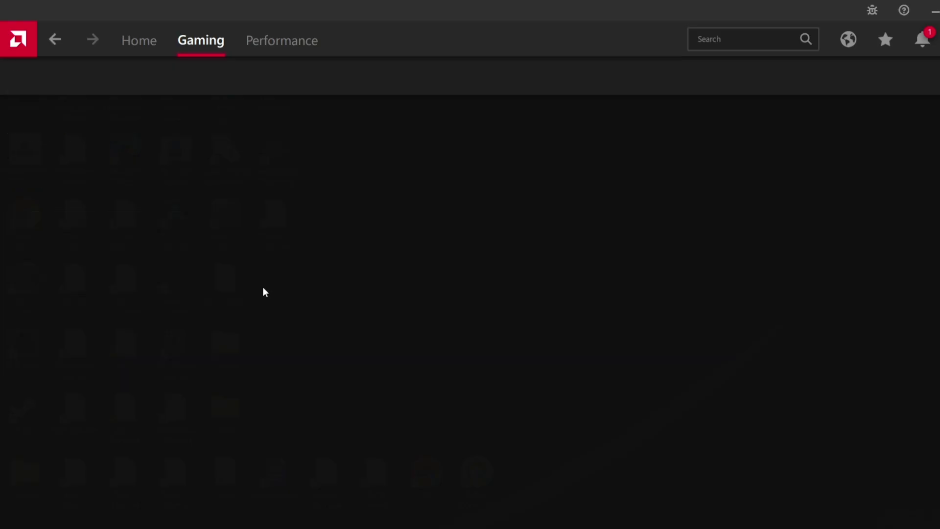
- Open the EA SPORTS FIFA 23 profile in AMD Adrenalin and review its graphics settings
{"action": "left_click", "coordinate": [263, 292]}
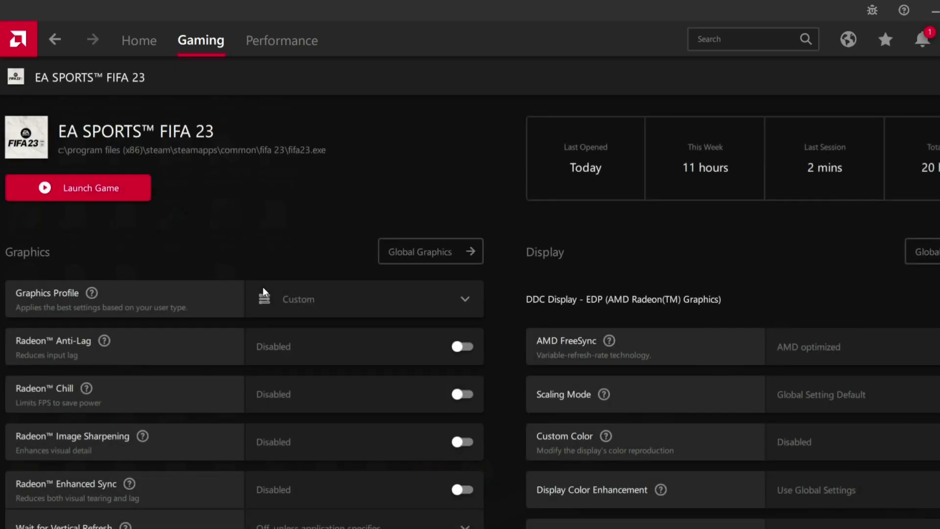
{"action": "scroll", "coordinate": [465, 271], "scroll_direction": "down", "scroll_amount": 1}
{"action": "scroll", "coordinate": [468, 271], "scroll_direction": "up", "scroll_amount": 1}
{"action": "scroll", "coordinate": [469, 271], "scroll_direction": "down", "scroll_amount": 2}
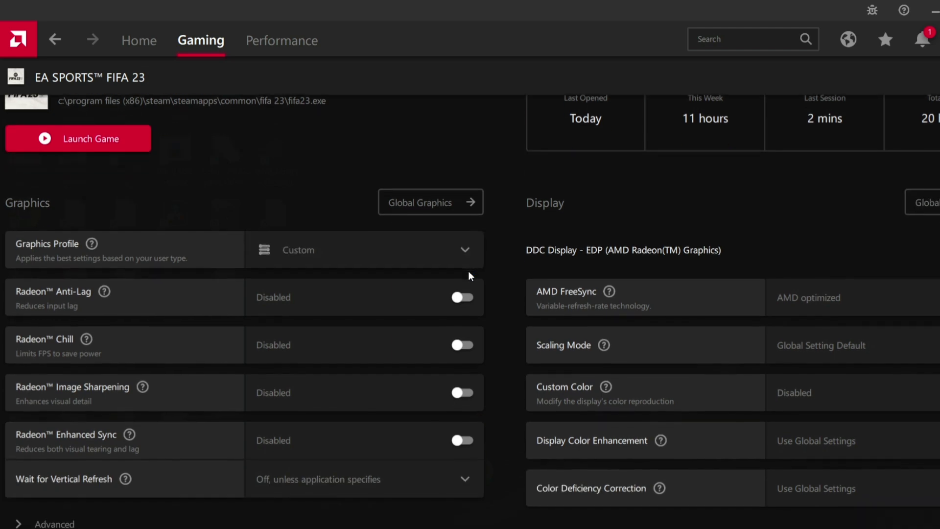